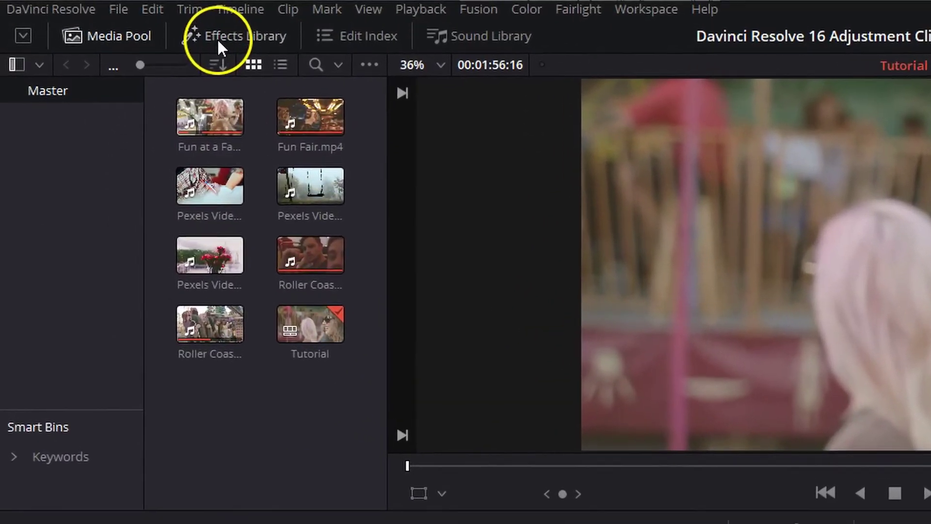
Step: Drop an Adjustment Clip at the start of Video 2 and stretch it across the fair clips
left_click(219, 39)
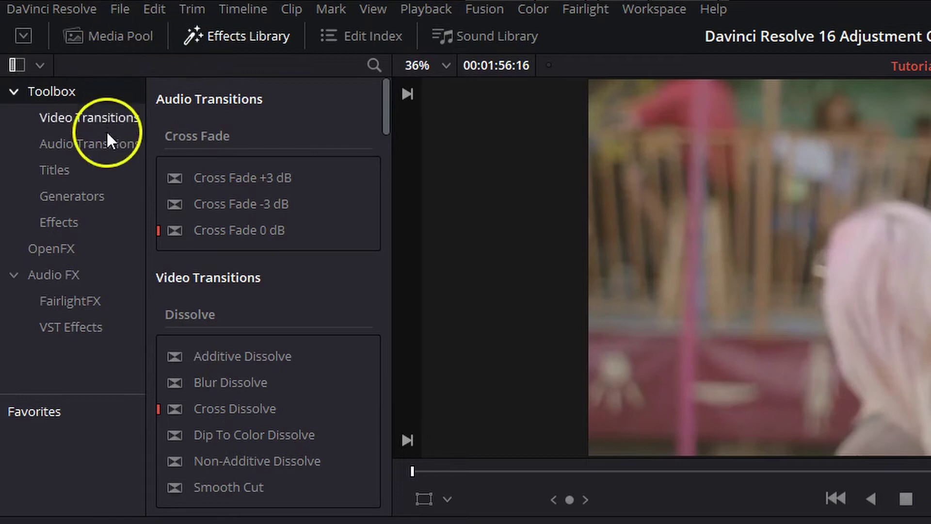
left_click(72, 221)
left_click_drag(208, 141, 222, 523)
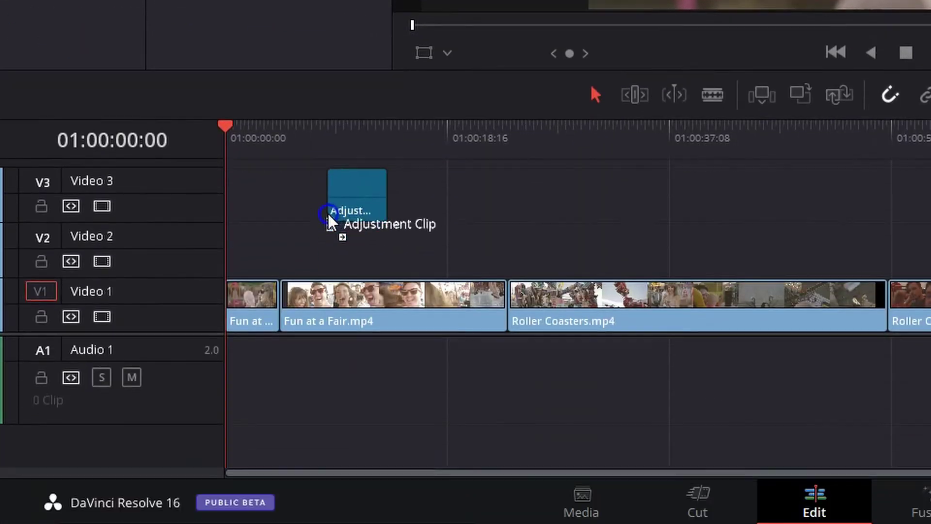
left_click_drag(222, 240, 277, 253)
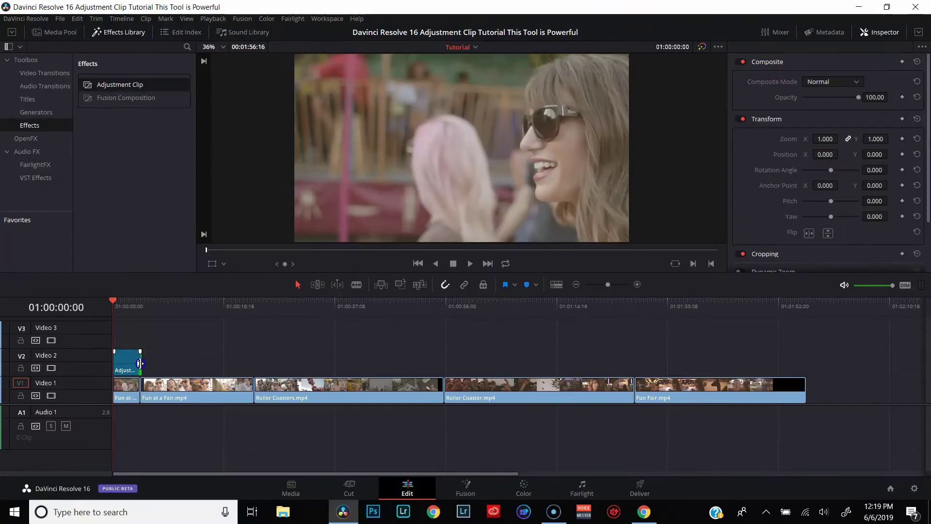
left_click_drag(140, 363, 805, 359)
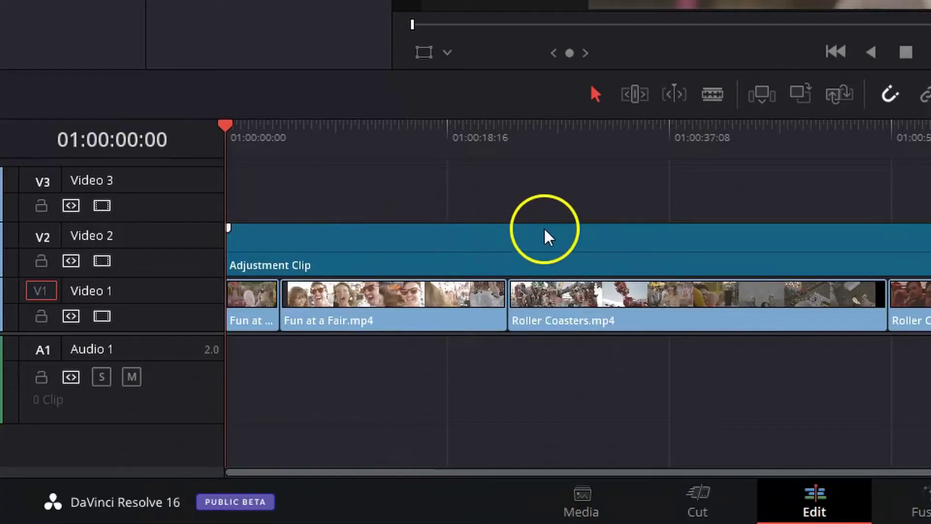
Step: Blade the Video 2 Adjustment Clip with Ctrl+B at the first two clip cuts
left_click(561, 241)
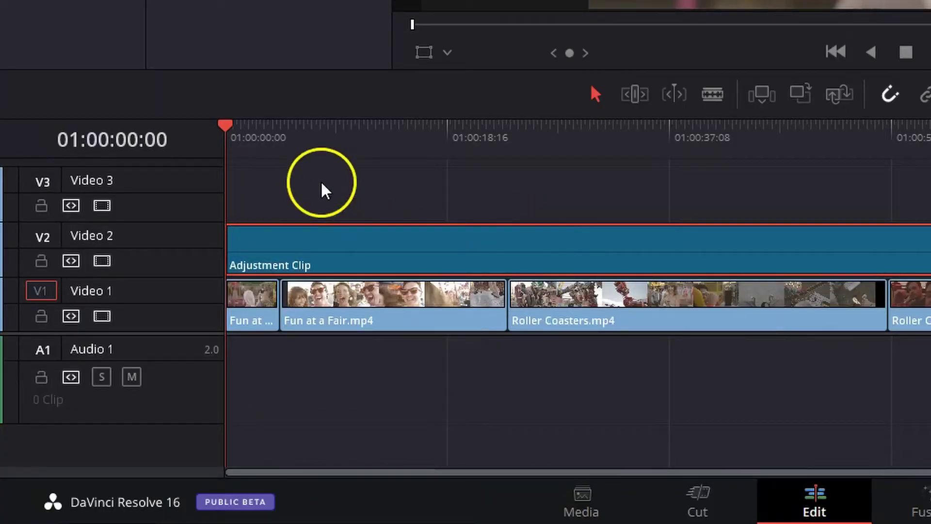
left_click(294, 137)
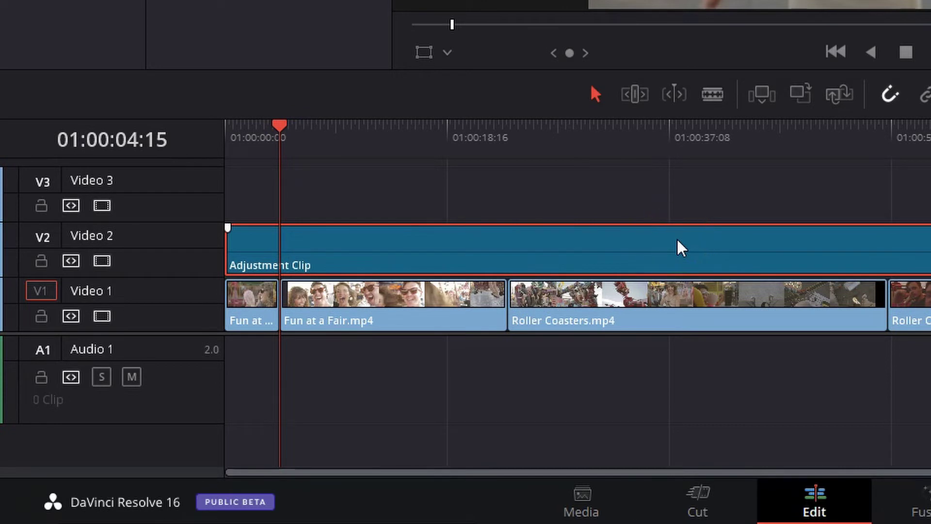
key("ctrl+b")
left_click(538, 254)
left_click(507, 139)
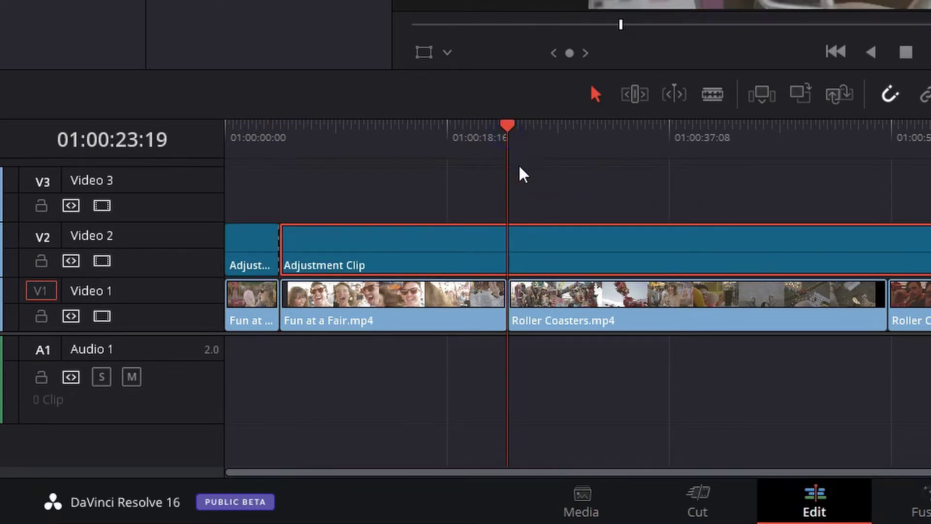
key("ctrl+b")
Step: Blade it at the remaining two cuts, leaving five pieces above the Video 1 clips
left_click(861, 252)
left_click(894, 155)
left_click(892, 137)
key("ctrl+b")
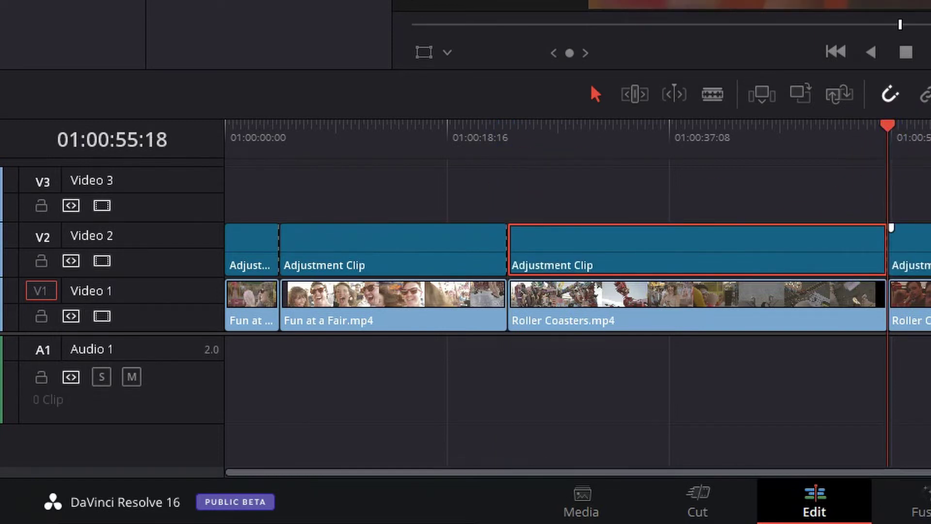
left_click(636, 363)
left_click(638, 308)
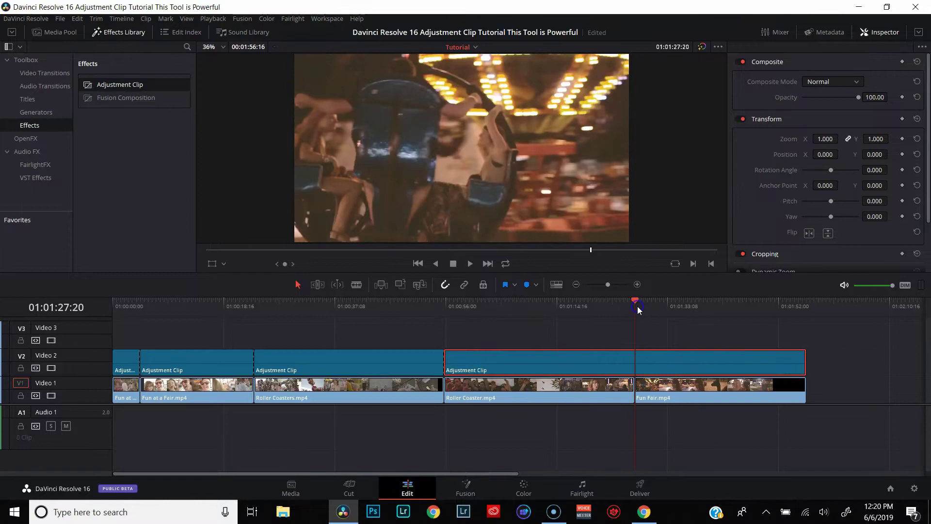
key("ctrl+b")
left_click(665, 370)
left_click(549, 359)
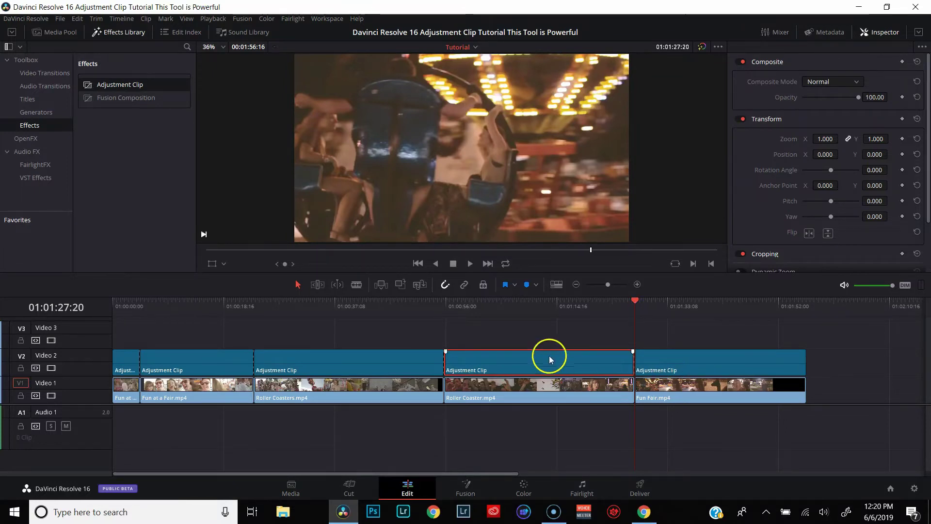
Step: On the Color page, review clips 01 through 07, alternating footage and Adjustment Clips
left_click(524, 486)
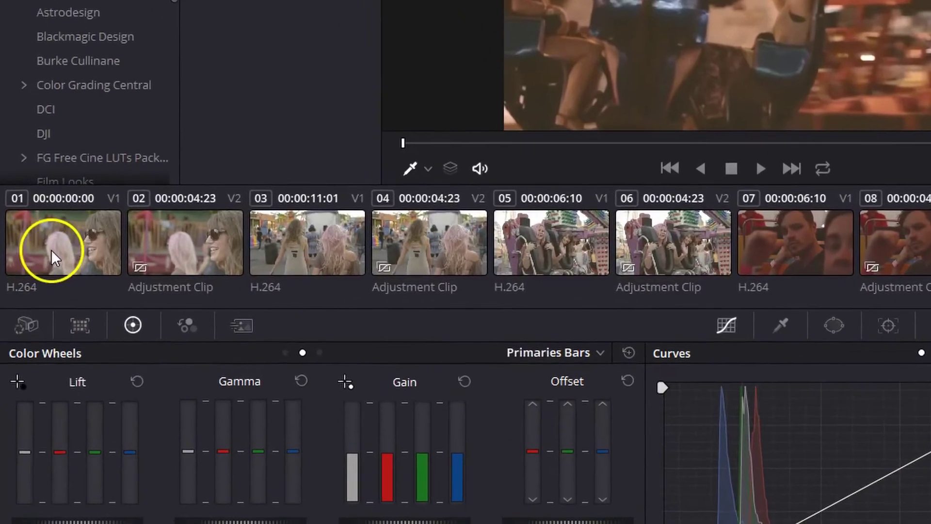
left_click(51, 249)
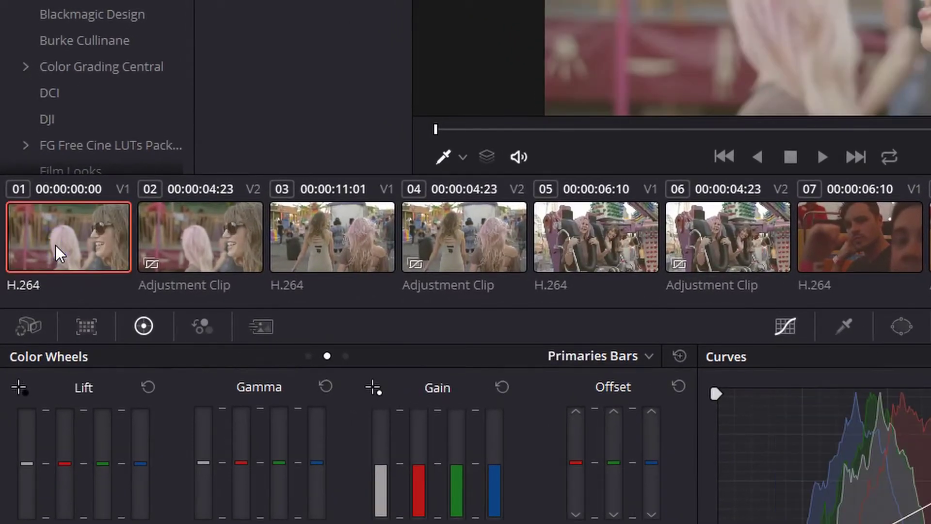
left_click(184, 237)
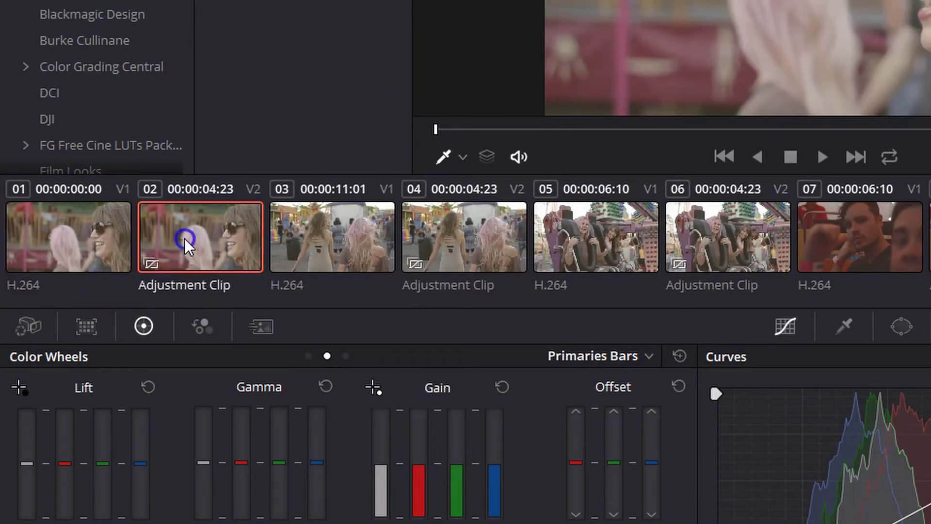
left_click(327, 223)
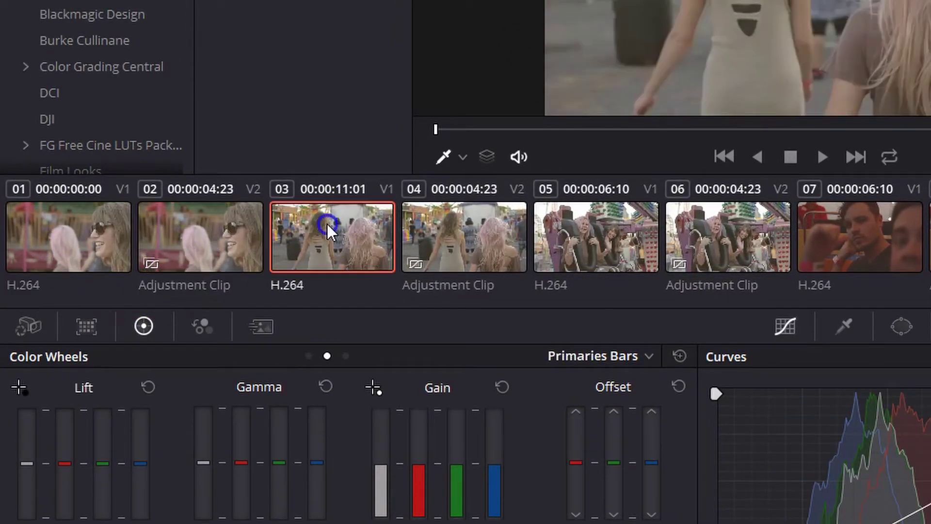
left_click(453, 228)
left_click(549, 265)
left_click(714, 243)
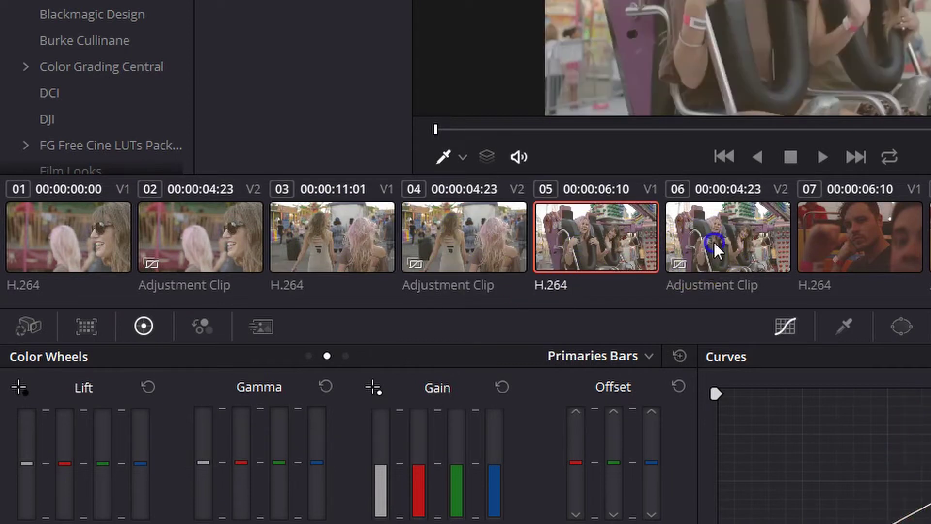
left_click(849, 253)
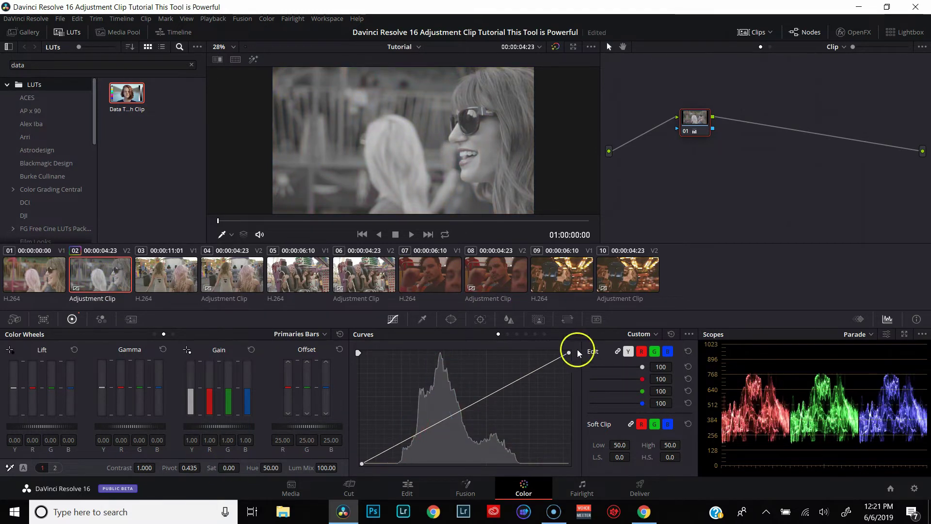
Step: Give the Adjustment Clip a black-and-white high-contrast look with Sat 0 and a steeper curve, and add a serial node
left_click_drag(569, 353, 518, 353)
left_click_drag(361, 464, 400, 468)
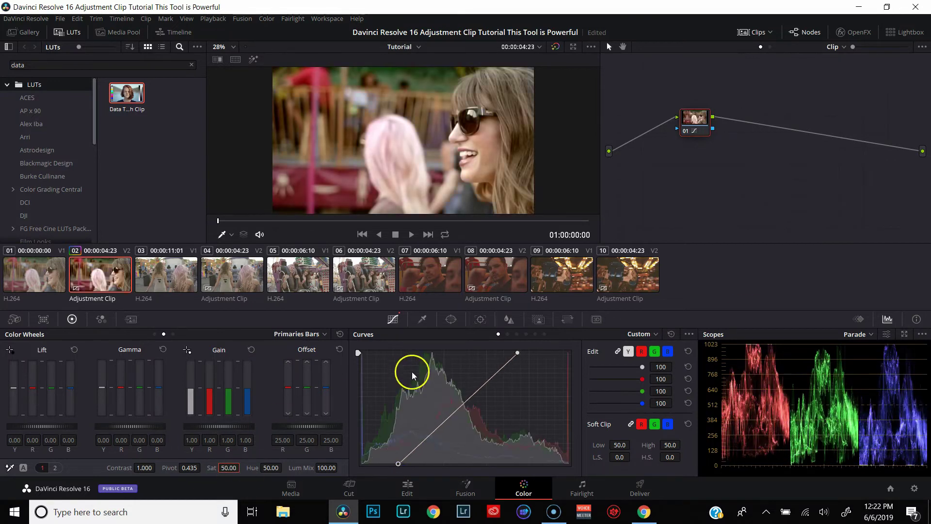
key("alt+s")
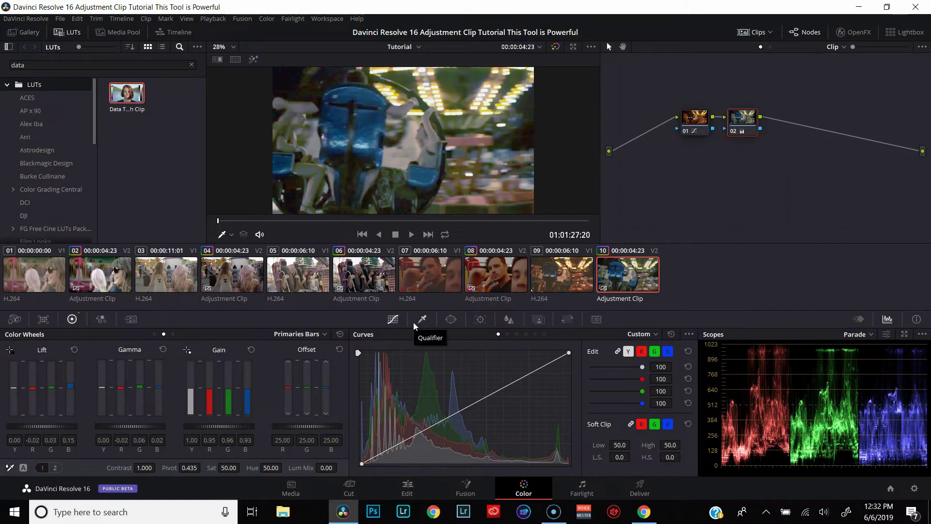
Step: Add an Adjustment Clip at the start of Video 3, stretched along the timeline, and return to Color
left_click(408, 485)
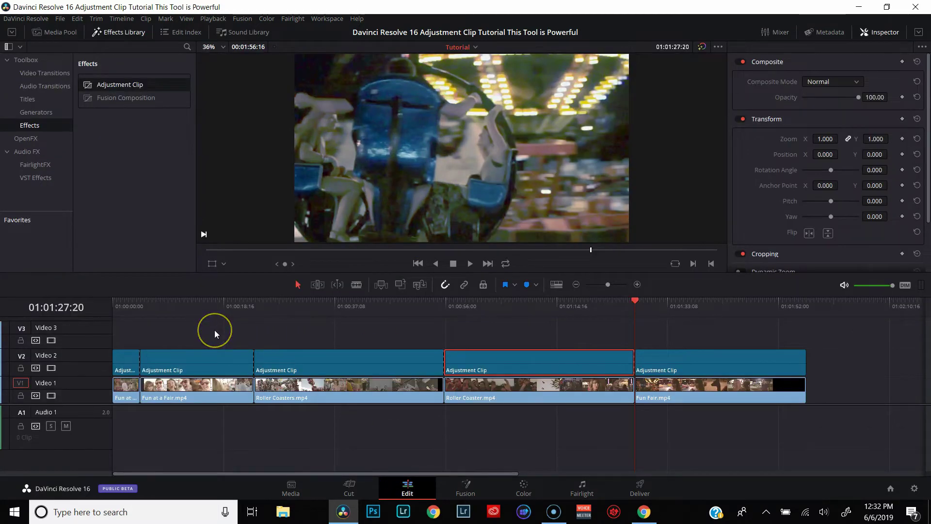
key("Home")
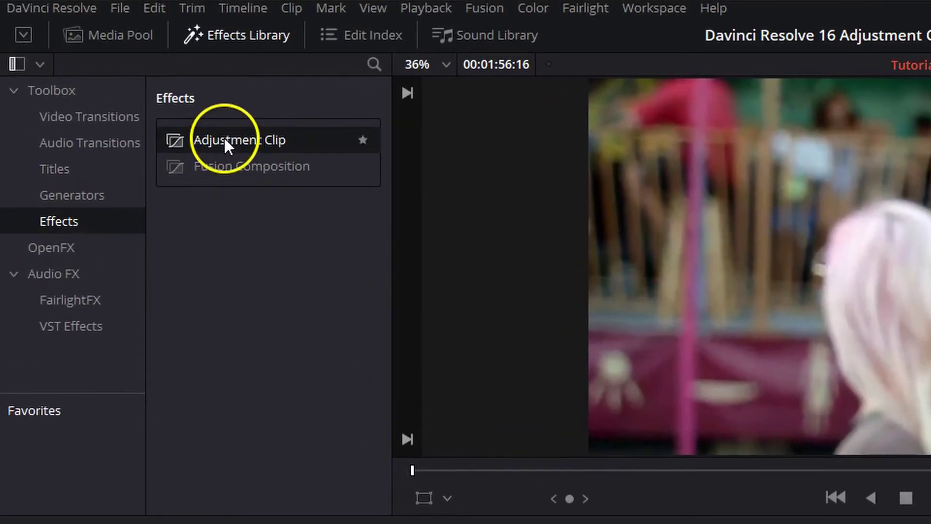
left_click_drag(223, 135, 219, 198)
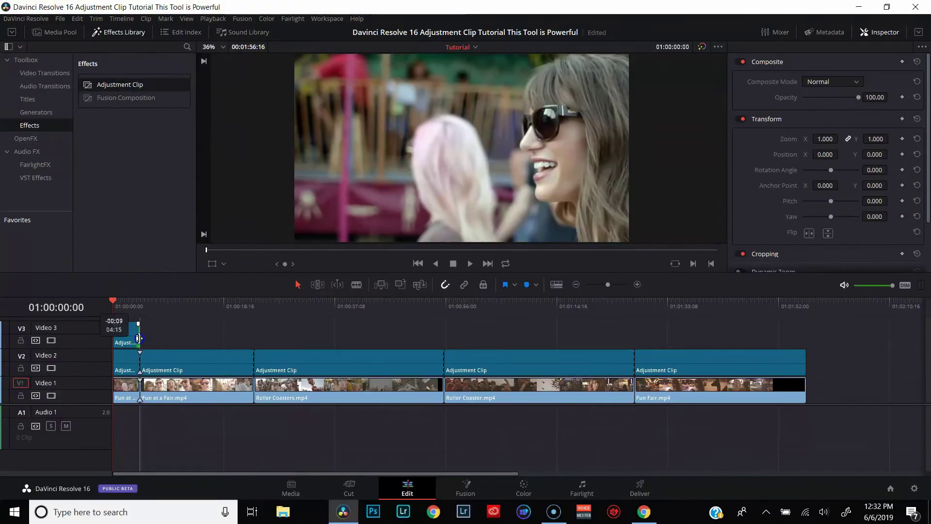
left_click_drag(280, 202, 892, 155)
left_click_drag(447, 316, 805, 336)
left_click(522, 487)
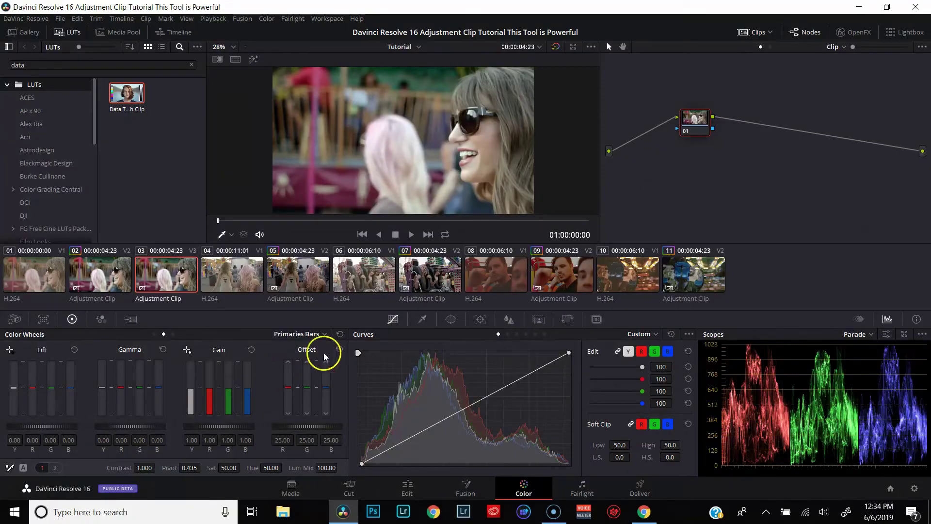
Step: Unlink the curve channels and bend the red curve down in shadows, up in highlights
left_click(619, 353)
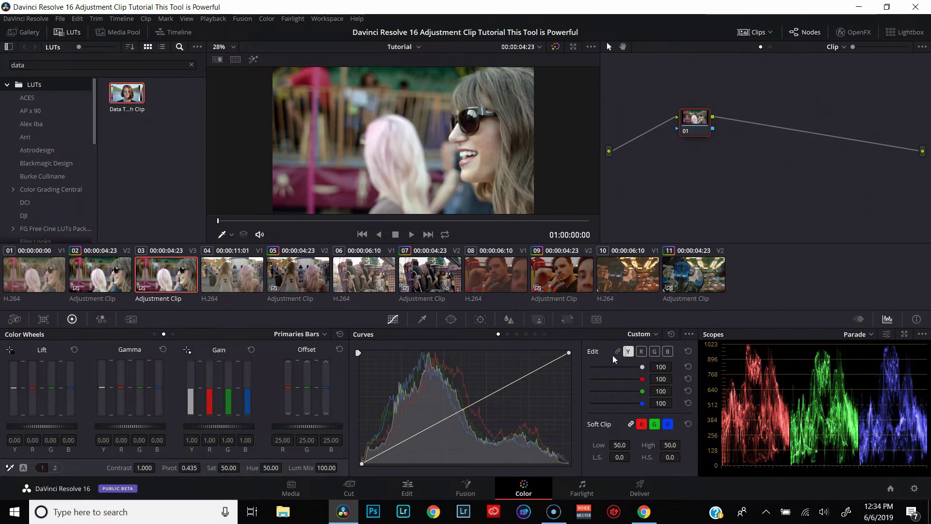
left_click(641, 351)
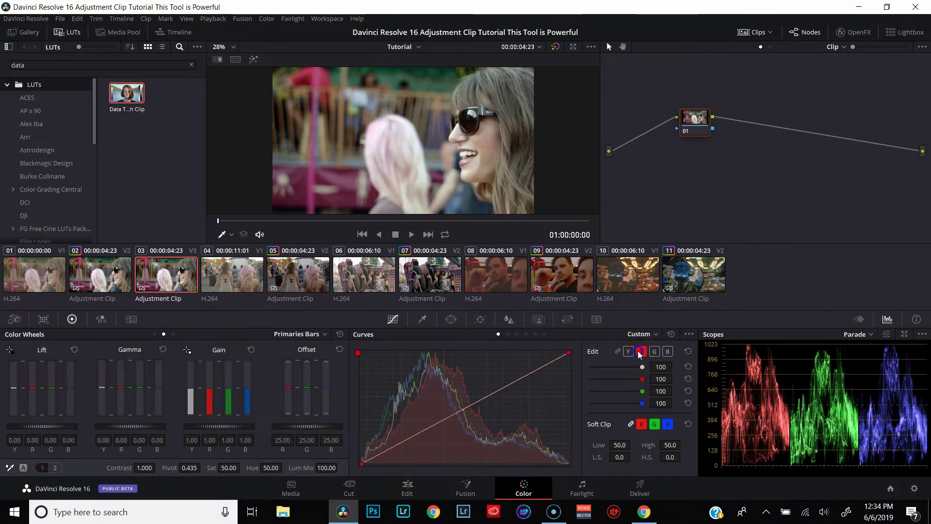
left_click_drag(404, 443, 410, 457)
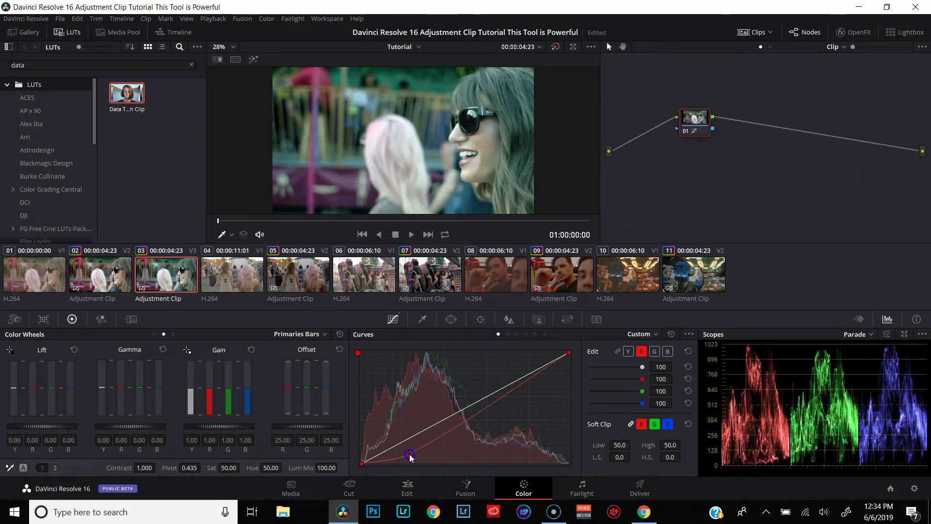
left_click_drag(513, 389, 512, 375)
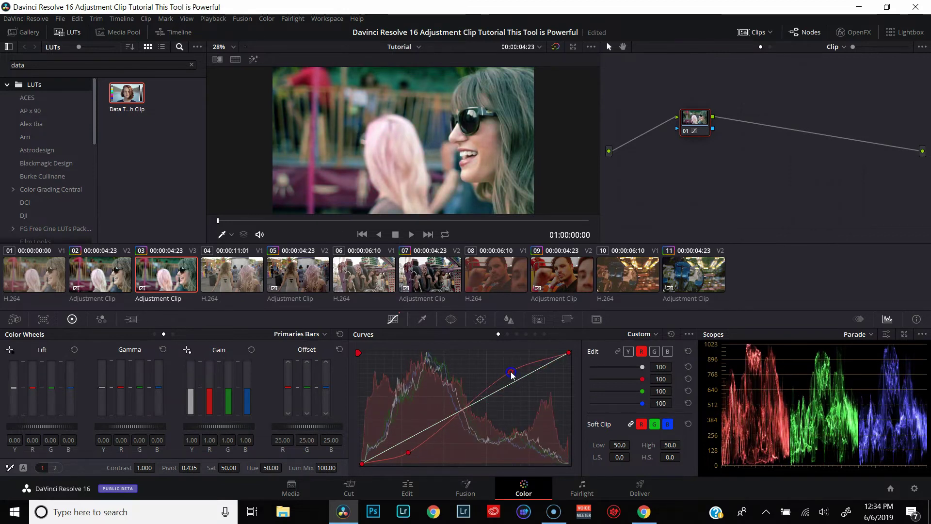
left_click(610, 379)
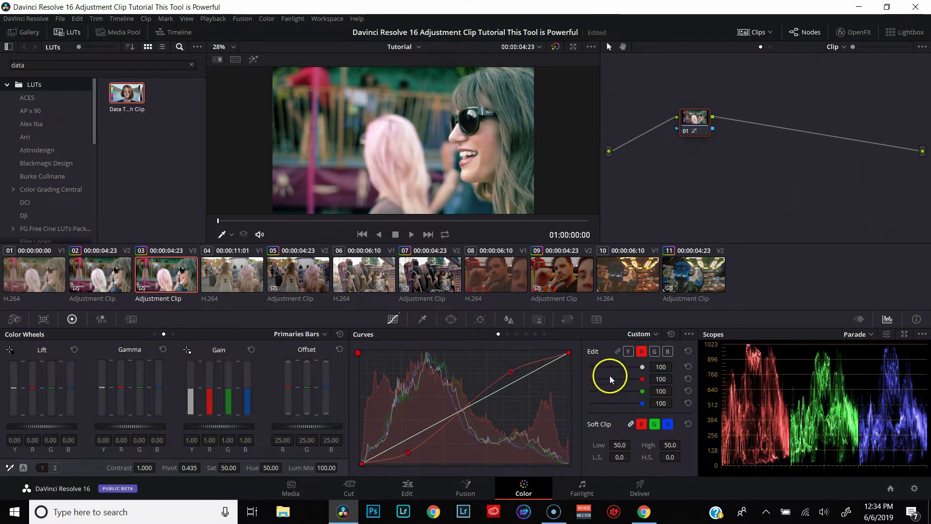
Step: Raise the blue curve in the shadows and lower it in the highlights
left_click(667, 351)
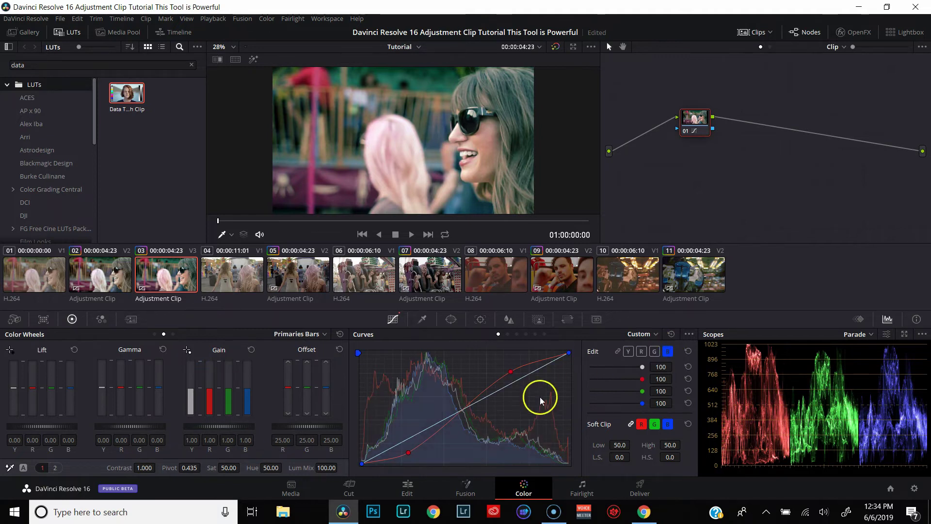
left_click_drag(403, 444, 399, 435)
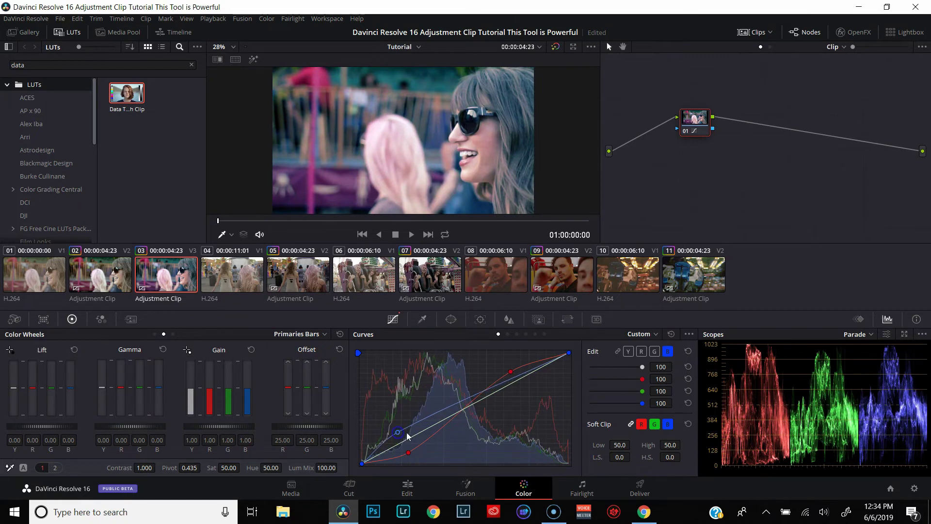
left_click_drag(511, 381, 519, 395)
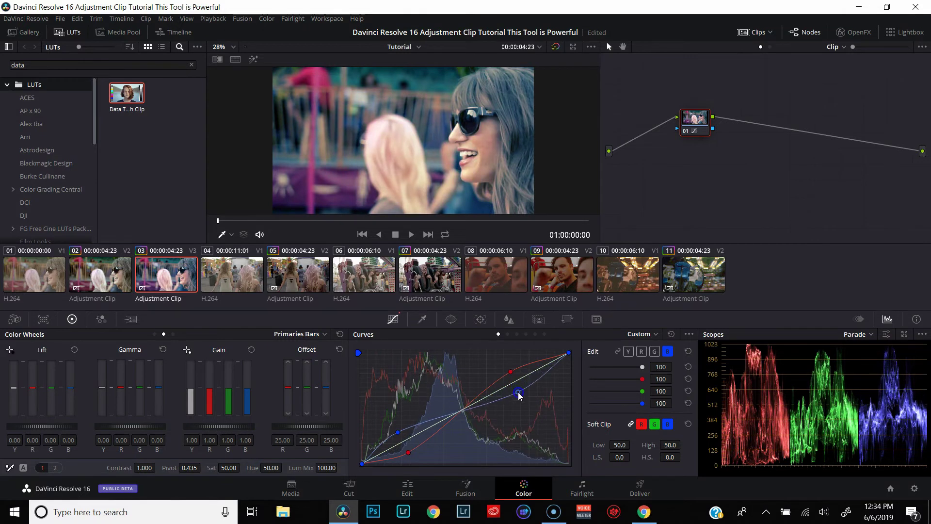
Step: Add a new serial node and draw a contrast-boosting luma S-curve
key("alt+s")
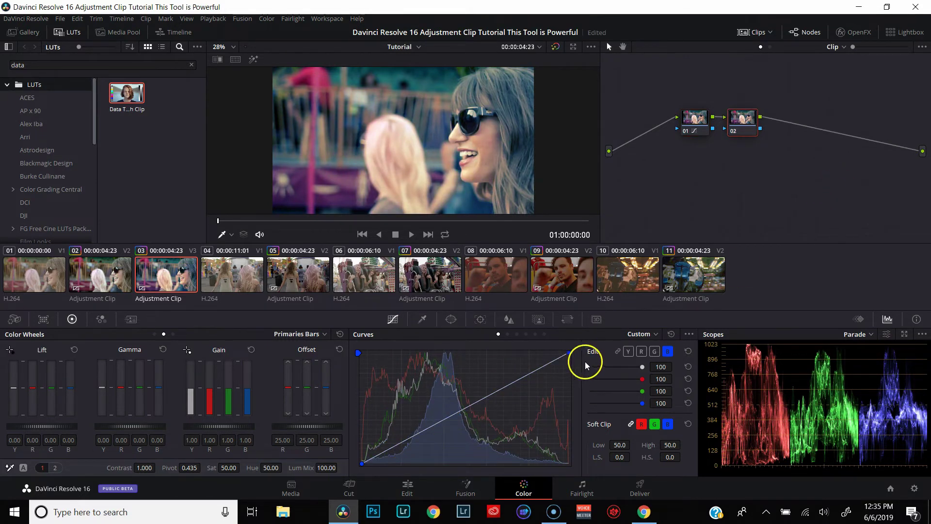
left_click(623, 352)
left_click_drag(396, 445, 404, 446)
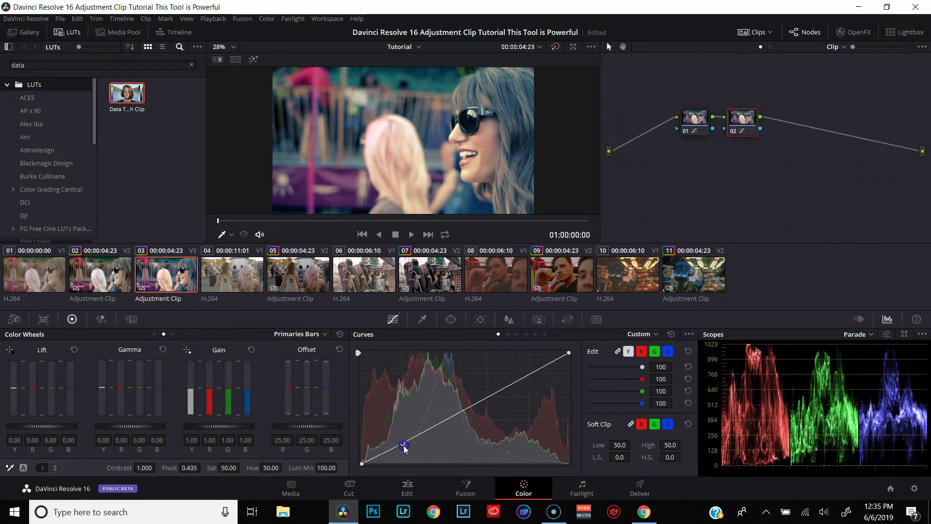
left_click_drag(515, 383, 515, 371)
left_click(455, 416)
Step: Add a third node using Lum Vs Sat to cut deep-shadow saturation and boost mid-tones
key("alt+s")
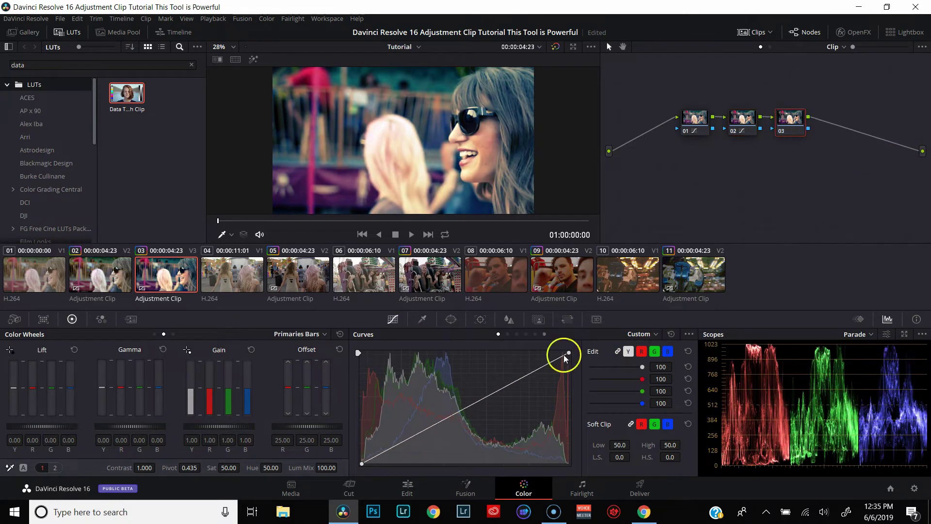
left_click(535, 334)
left_click_drag(356, 399, 358, 451)
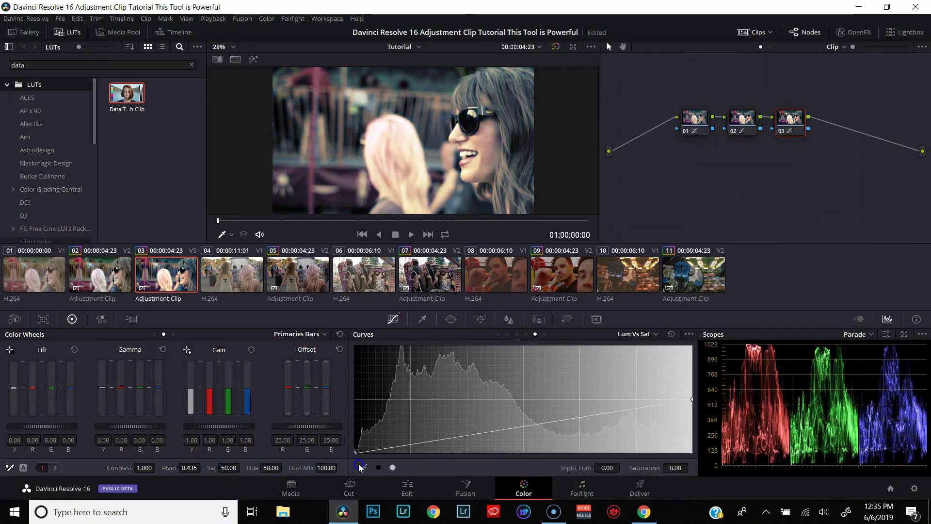
left_click_drag(523, 425, 524, 392)
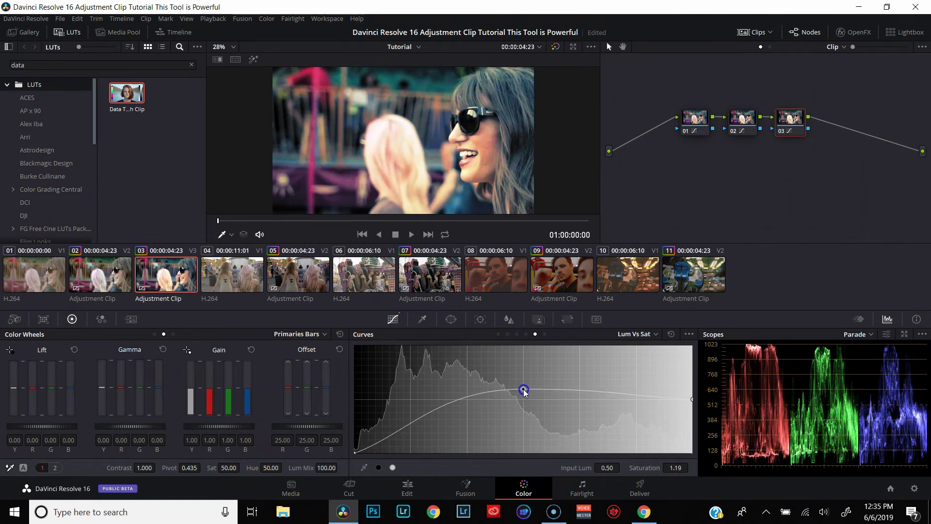
Step: Lift the black point of node 02's luma curve
left_click(742, 118)
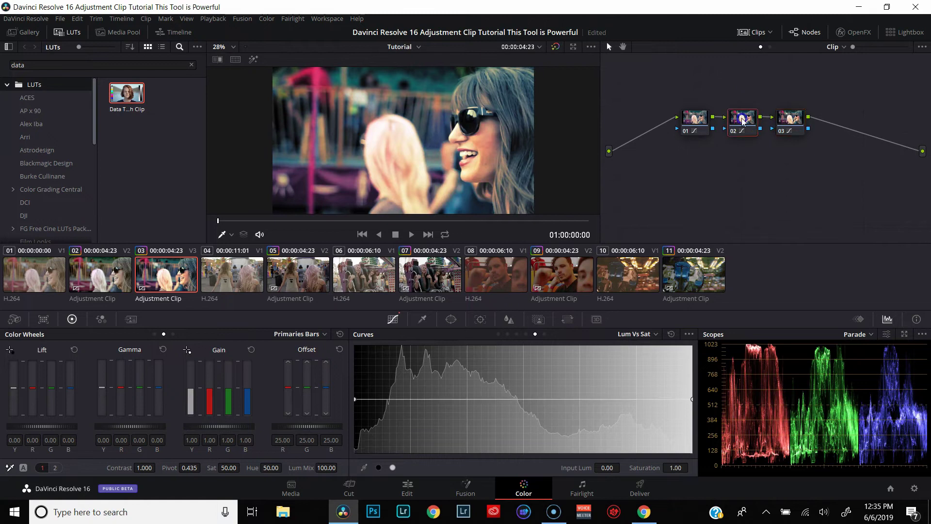
left_click(499, 334)
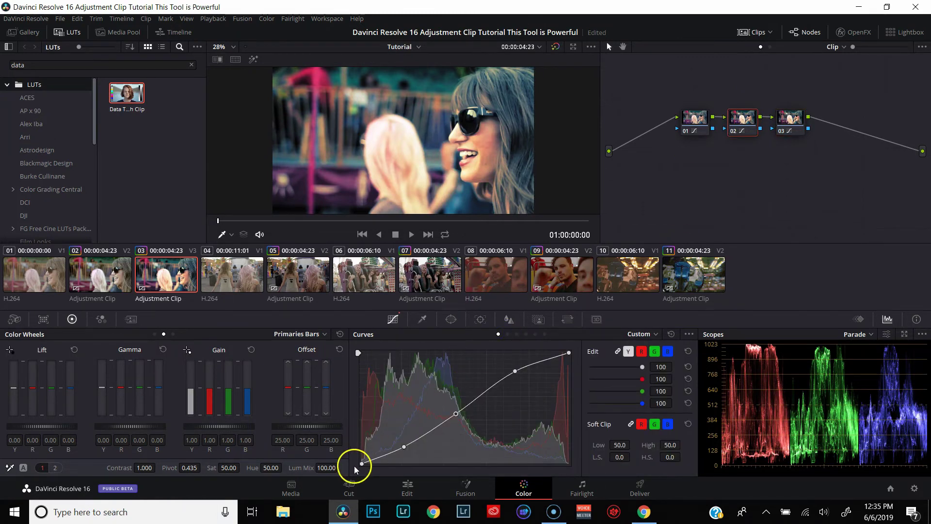
left_click_drag(361, 464, 363, 461)
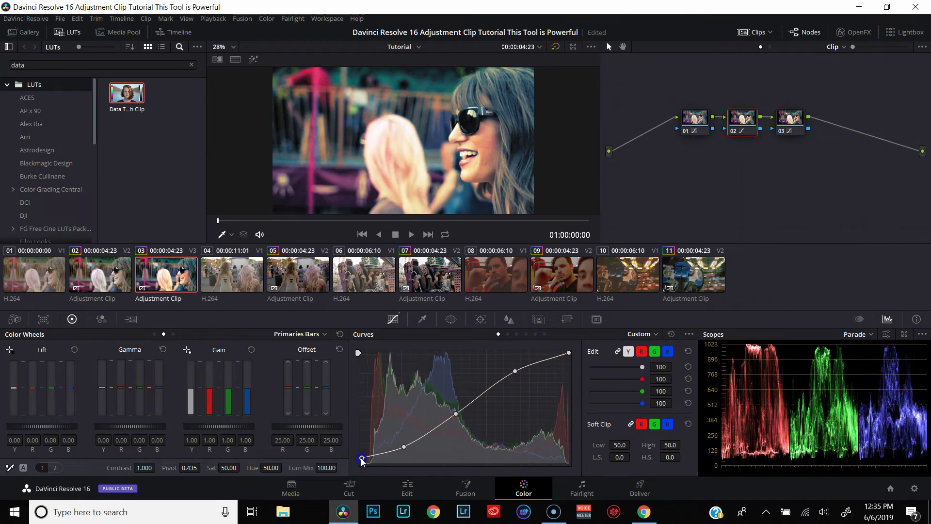
Step: Add a fourth node with a circular window stretched into a wide oval (size 60.79, aspect 71.68)
key("alt+s")
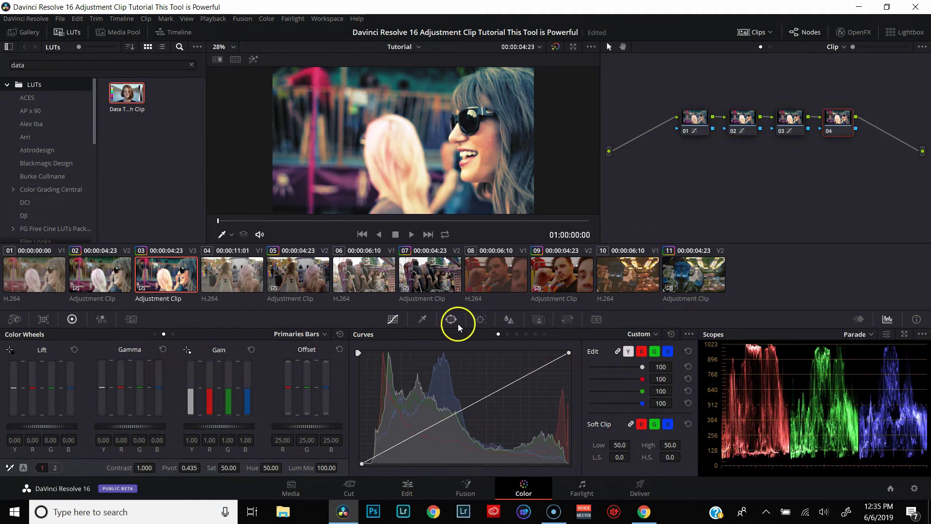
left_click(451, 319)
left_click(371, 383)
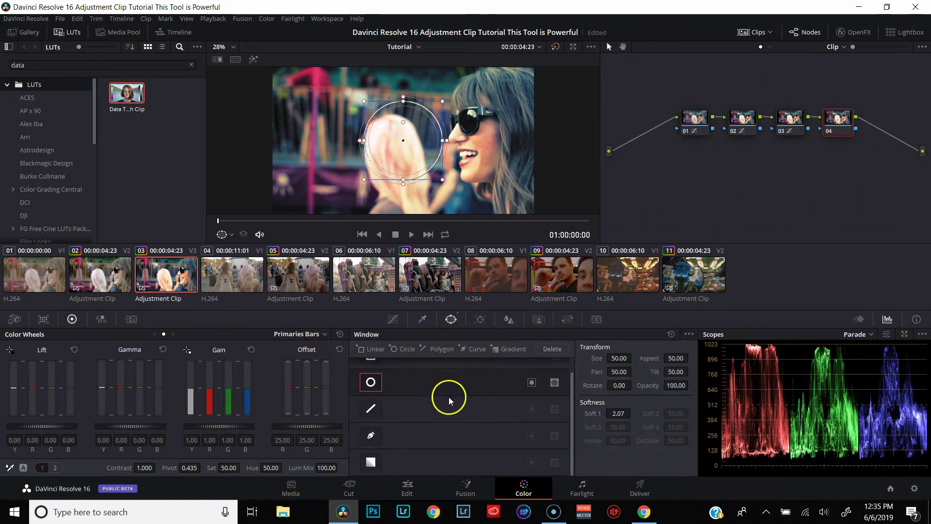
left_click_drag(403, 180, 534, 213)
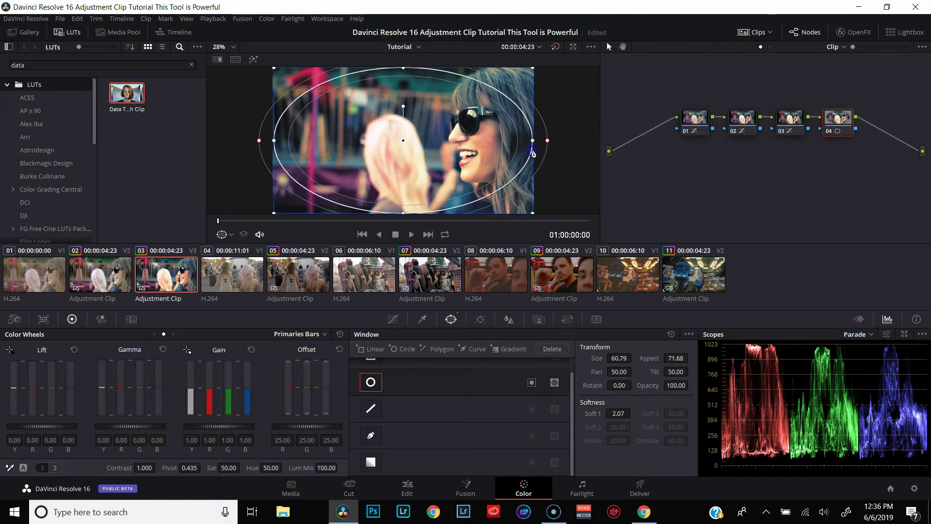